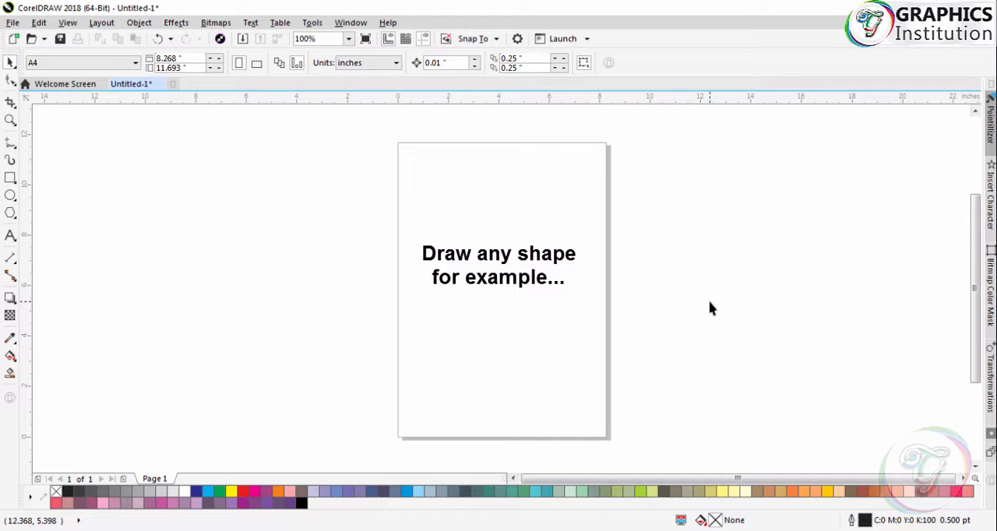
- Draw a square of about 4.14 inches beside the page and fill it with red
{"action": "left_click", "coordinate": [13, 179]}
{"action": "left_click_drag", "start_coordinate": [141, 230], "coordinate": [224, 333]}
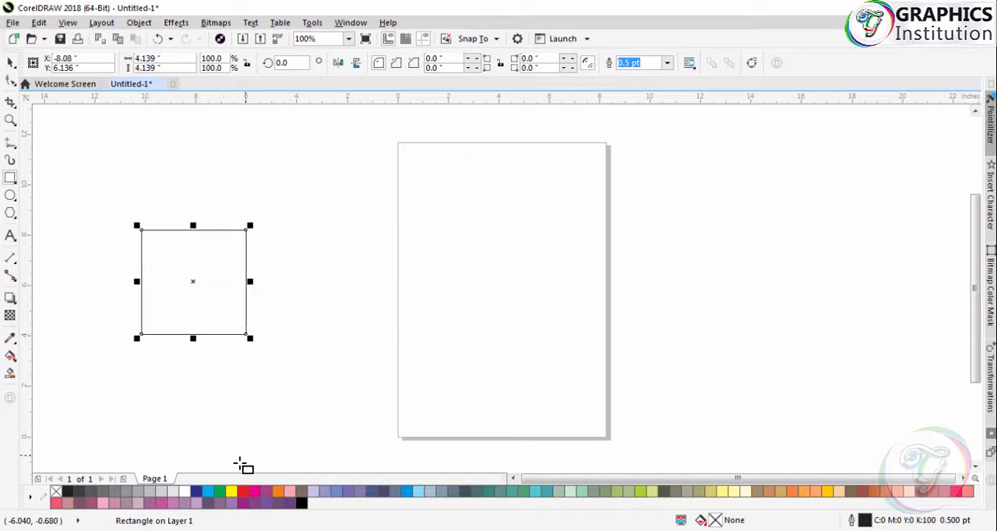
{"action": "left_click", "coordinate": [243, 491]}
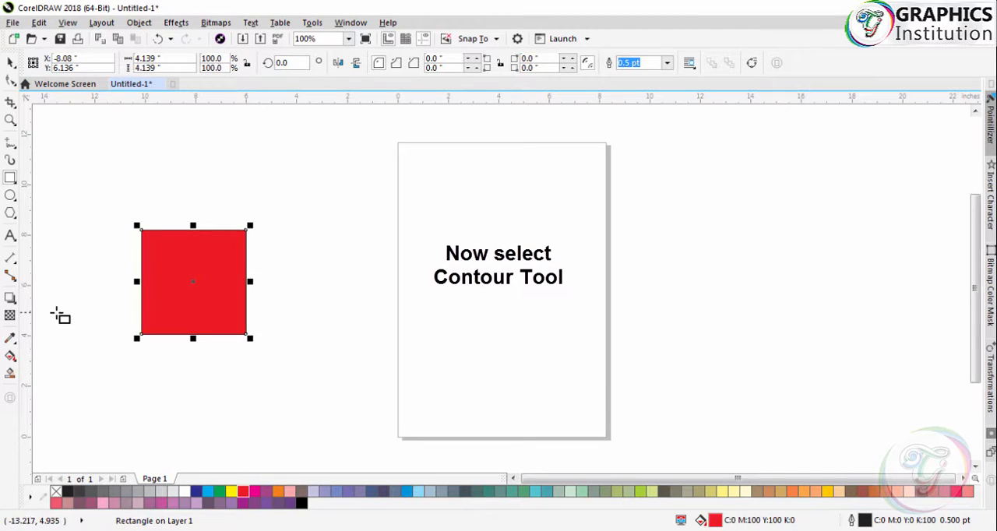
- Apply an outside contour to the red square with 7 steps and an offset of about 0.19 inches
{"action": "left_click", "coordinate": [11, 300]}
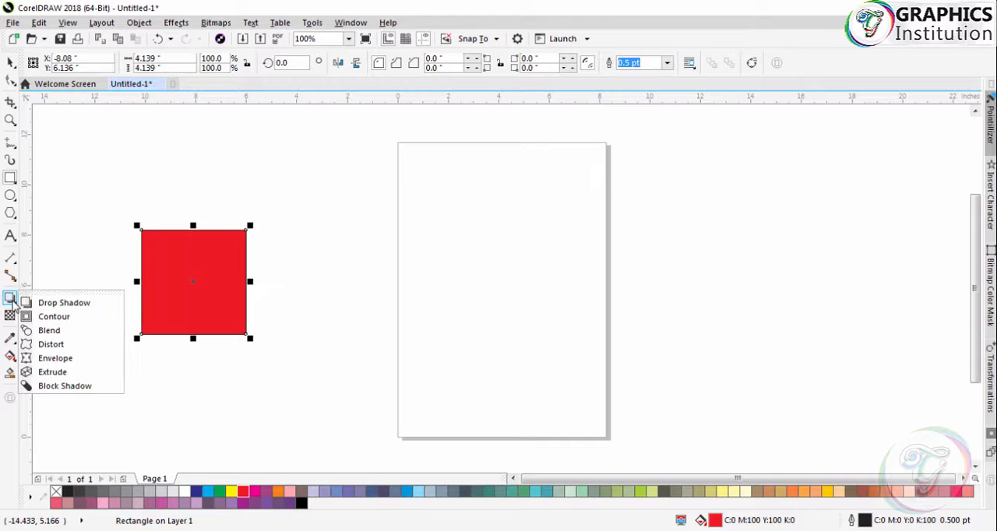
{"action": "left_click", "coordinate": [86, 323]}
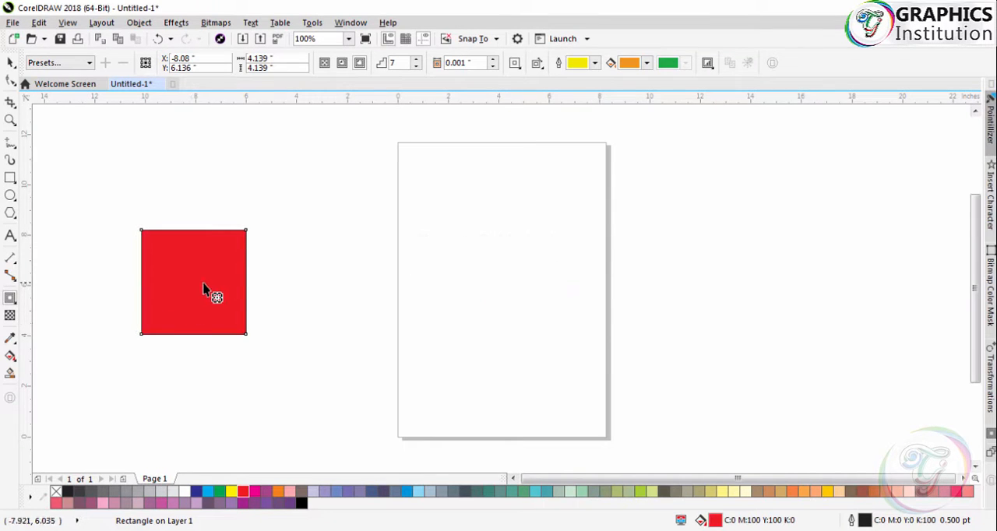
{"action": "left_click_drag", "start_coordinate": [203, 288], "coordinate": [280, 333]}
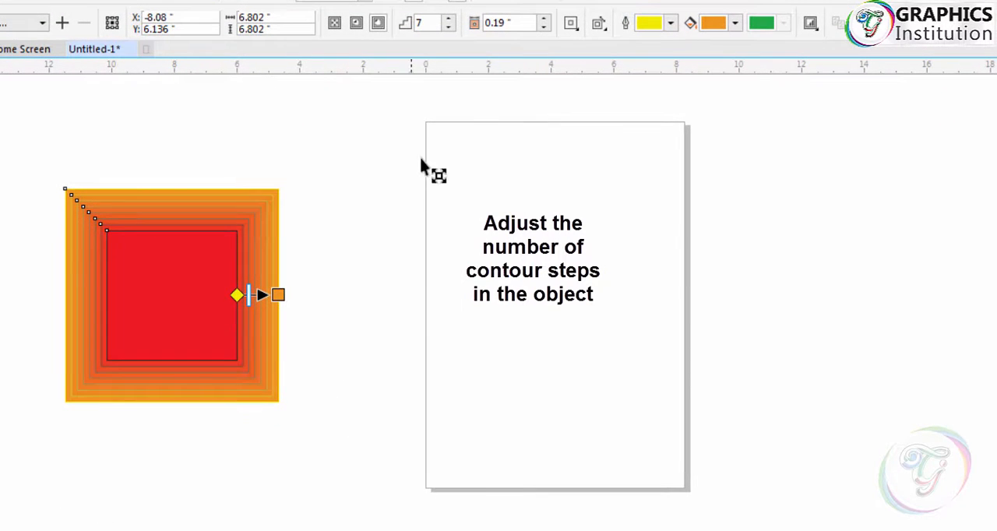
- Reduce the number of contour steps around the square to 3
{"action": "left_click", "coordinate": [449, 28]}
{"action": "left_click", "coordinate": [450, 28]}
{"action": "left_click", "coordinate": [450, 28]}
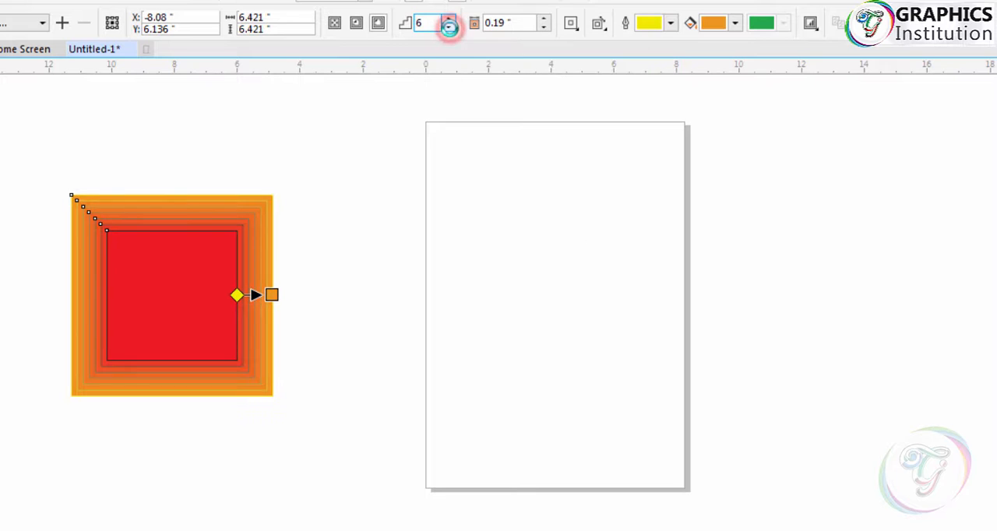
{"action": "left_click", "coordinate": [450, 28]}
{"action": "left_click", "coordinate": [449, 28]}
{"action": "left_click", "coordinate": [450, 28]}
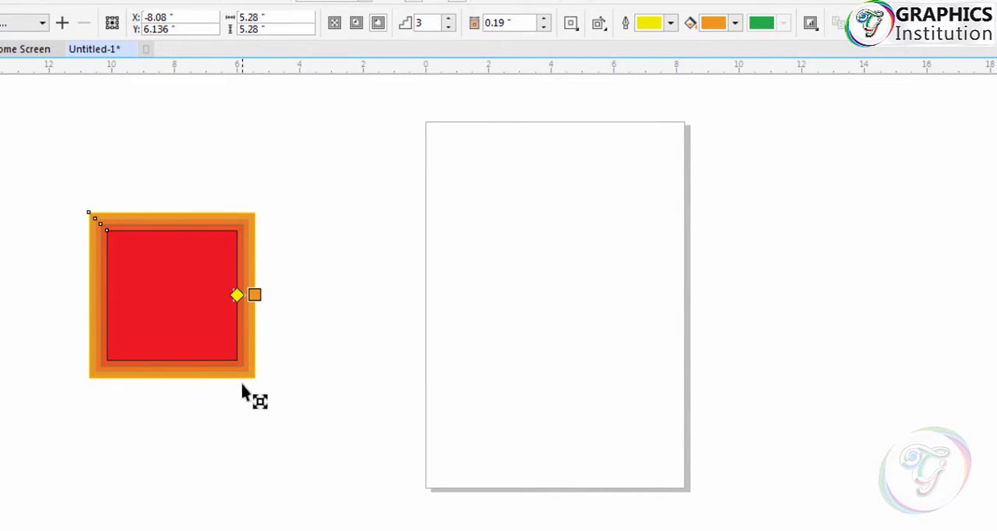
- Set the number of contour steps around the square to 7
{"action": "left_click", "coordinate": [450, 18]}
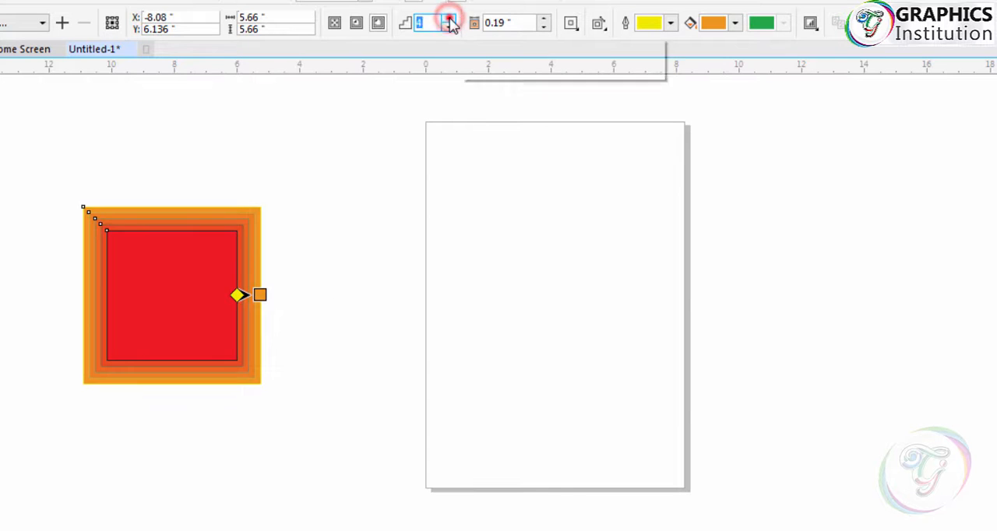
{"action": "left_click", "coordinate": [450, 18]}
{"action": "left_click", "coordinate": [450, 18]}
{"action": "left_click", "coordinate": [450, 18]}
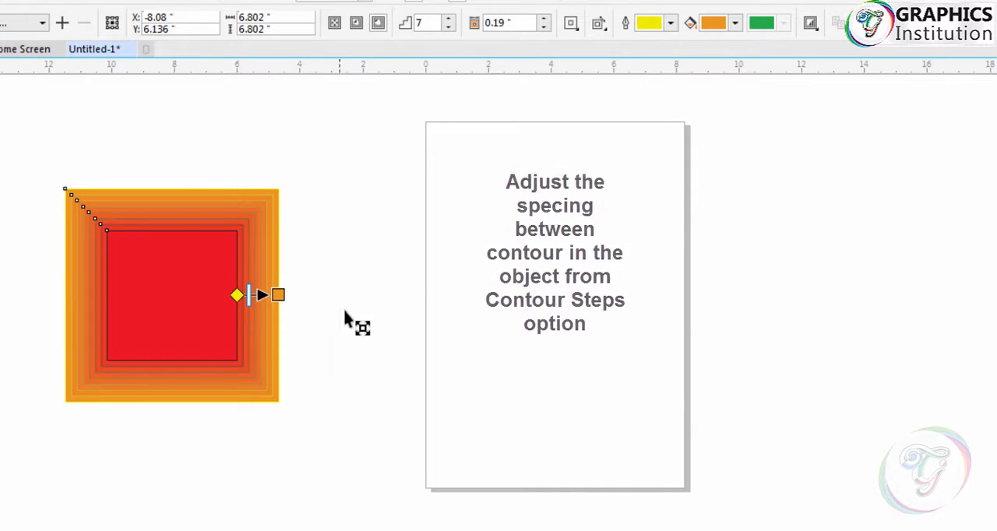
- Widen the spacing between the contours to an offset of 0.34 inches
{"action": "left_click", "coordinate": [545, 19]}
{"action": "left_click", "coordinate": [544, 18]}
{"action": "left_click", "coordinate": [545, 18]}
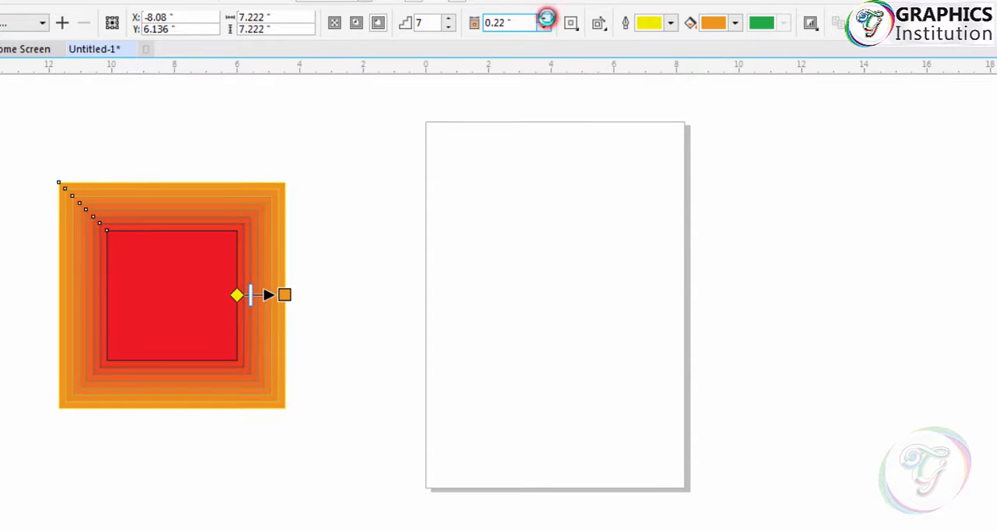
{"action": "left_click", "coordinate": [544, 18]}
{"action": "left_click", "coordinate": [544, 19]}
{"action": "left_click", "coordinate": [544, 19]}
{"action": "left_click", "coordinate": [545, 19]}
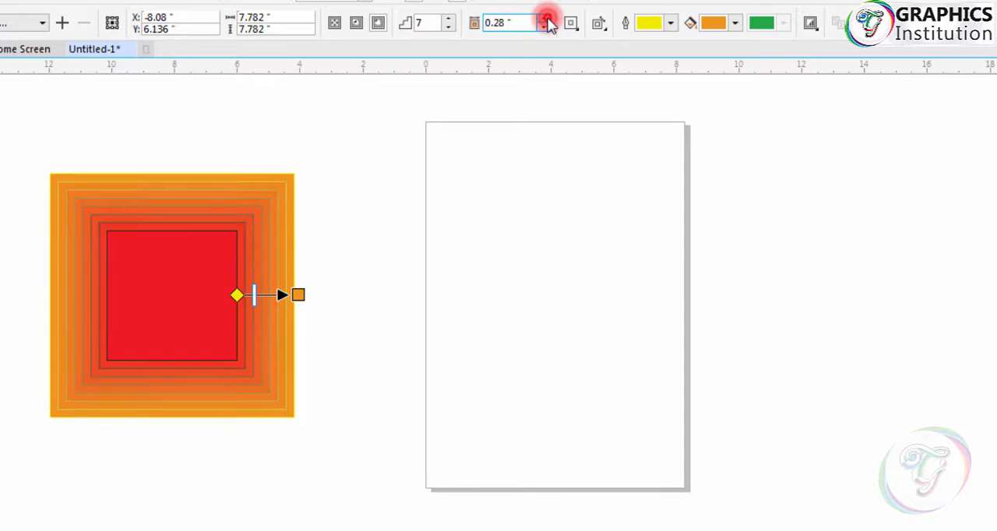
{"action": "left_click", "coordinate": [545, 19]}
{"action": "left_click", "coordinate": [546, 19]}
{"action": "left_click", "coordinate": [545, 19]}
{"action": "left_click", "coordinate": [545, 19]}
{"action": "left_click", "coordinate": [545, 19]}
{"action": "left_click", "coordinate": [545, 19]}
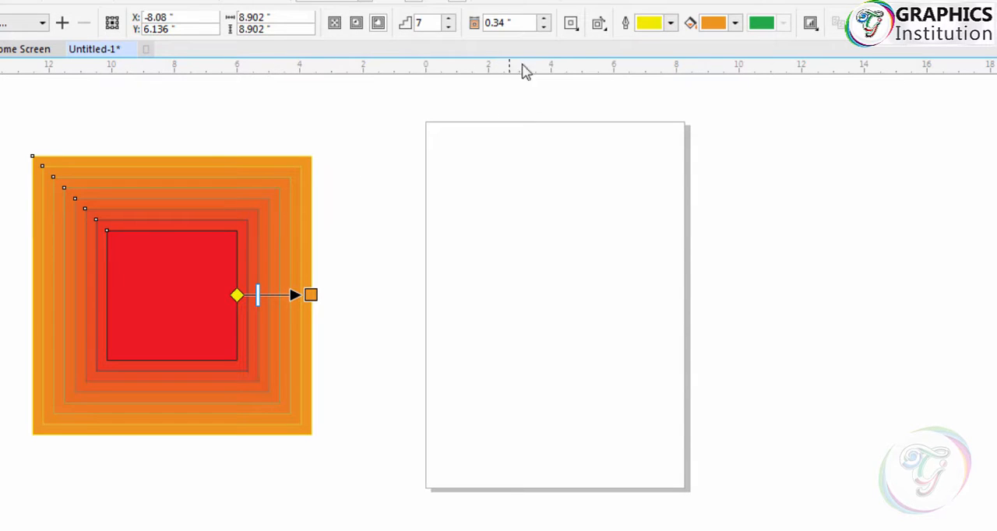
- Set the contour offset to 0.22 inches
{"action": "left_click", "coordinate": [545, 29]}
{"action": "left_click", "coordinate": [544, 28]}
{"action": "left_click", "coordinate": [545, 28]}
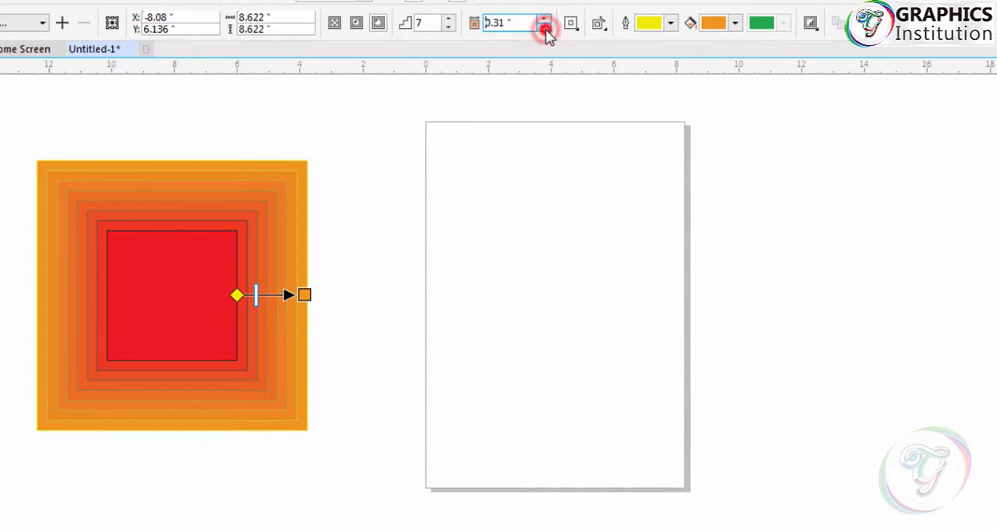
{"action": "left_click", "coordinate": [544, 28]}
{"action": "left_click", "coordinate": [545, 28]}
{"action": "left_click", "coordinate": [544, 29]}
{"action": "left_click", "coordinate": [545, 28]}
{"action": "left_click", "coordinate": [544, 28]}
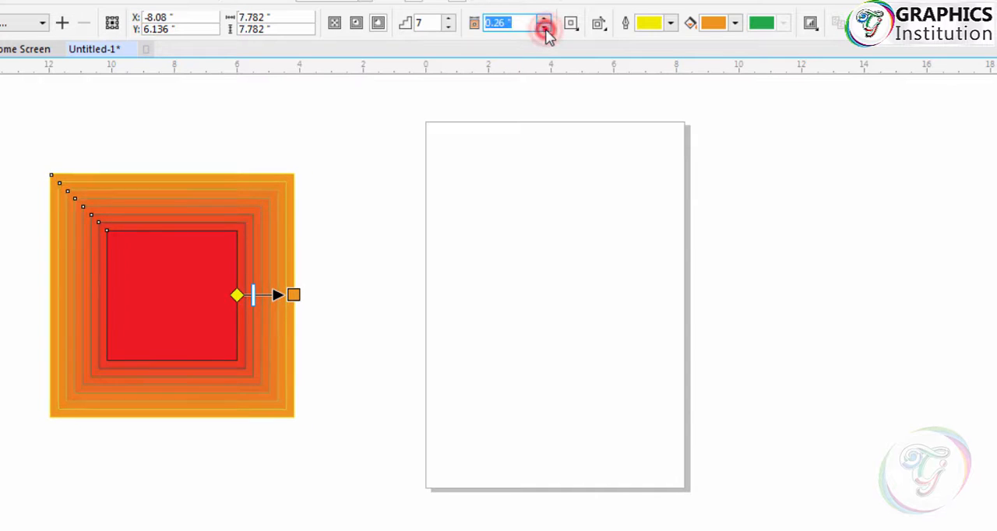
{"action": "left_click", "coordinate": [544, 29]}
{"action": "left_click", "coordinate": [545, 28]}
{"action": "left_click", "coordinate": [544, 28]}
{"action": "left_click", "coordinate": [544, 28]}
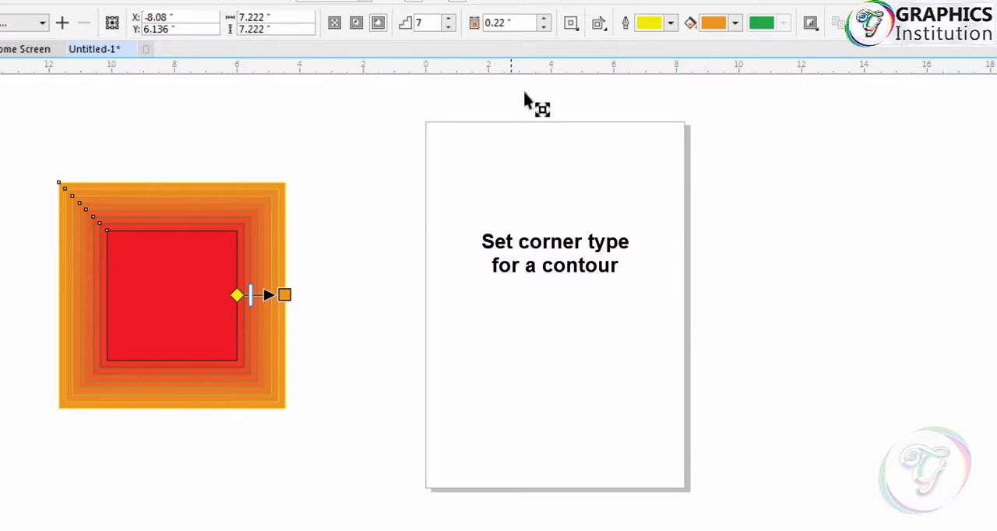
- Try round and bevel corners on the contour and return it to mitered corners
{"action": "left_click", "coordinate": [571, 23]}
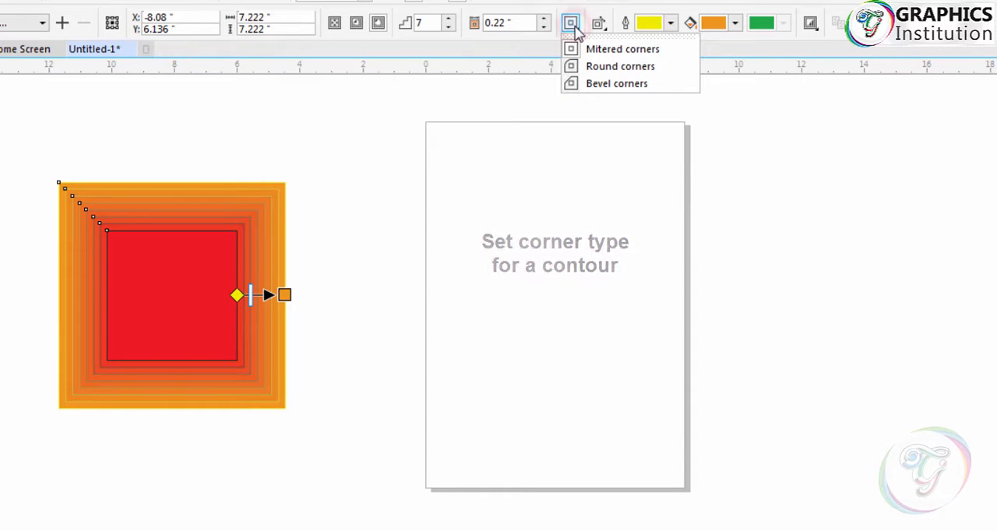
{"action": "left_click", "coordinate": [662, 67]}
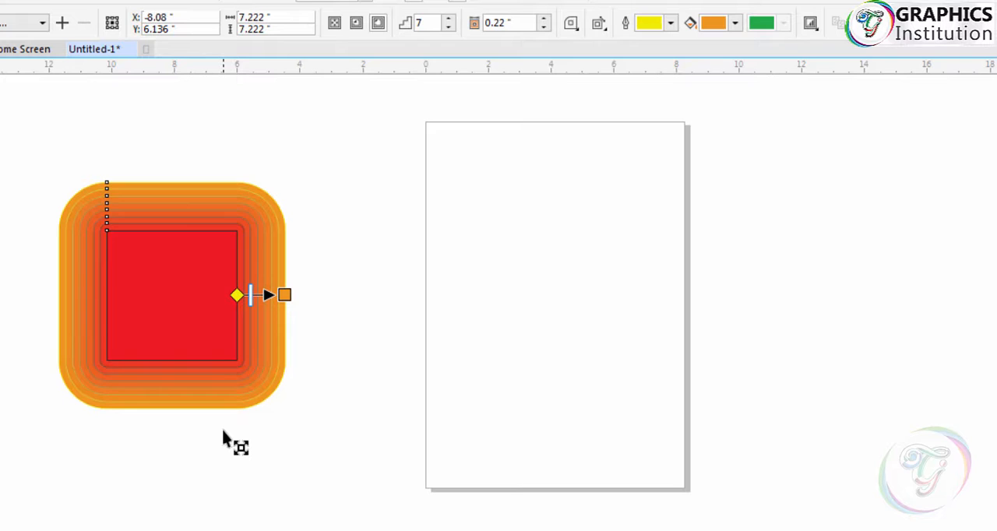
{"action": "left_click", "coordinate": [571, 24]}
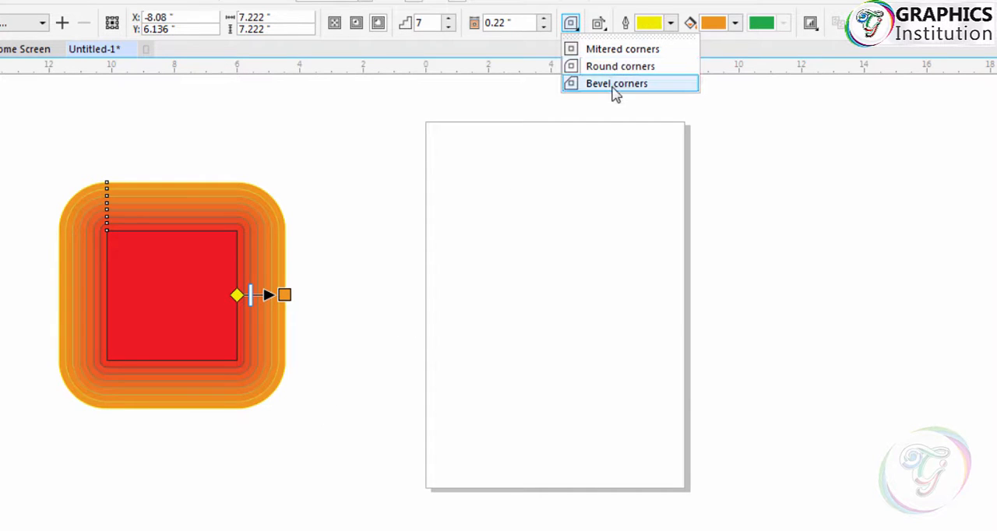
{"action": "left_click", "coordinate": [668, 86]}
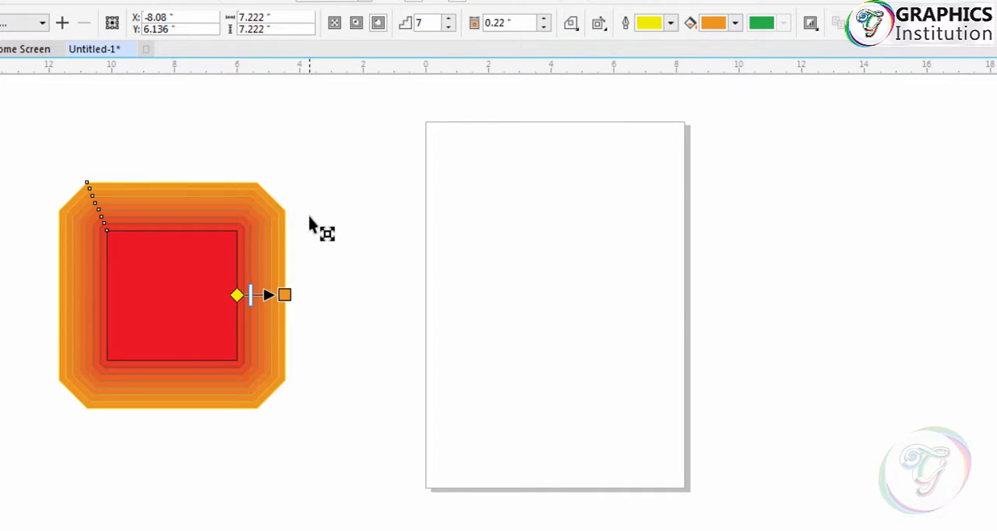
{"action": "left_click", "coordinate": [571, 24]}
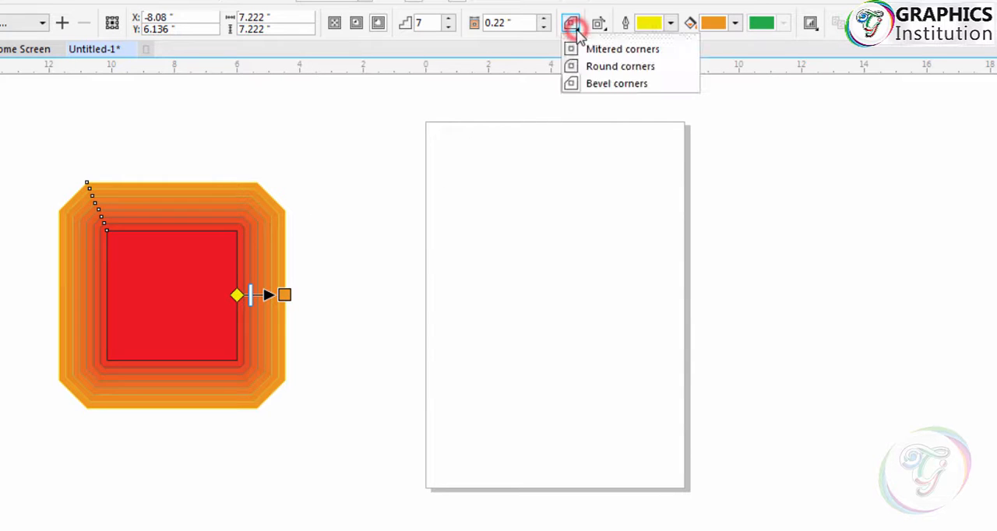
{"action": "left_click", "coordinate": [677, 49]}
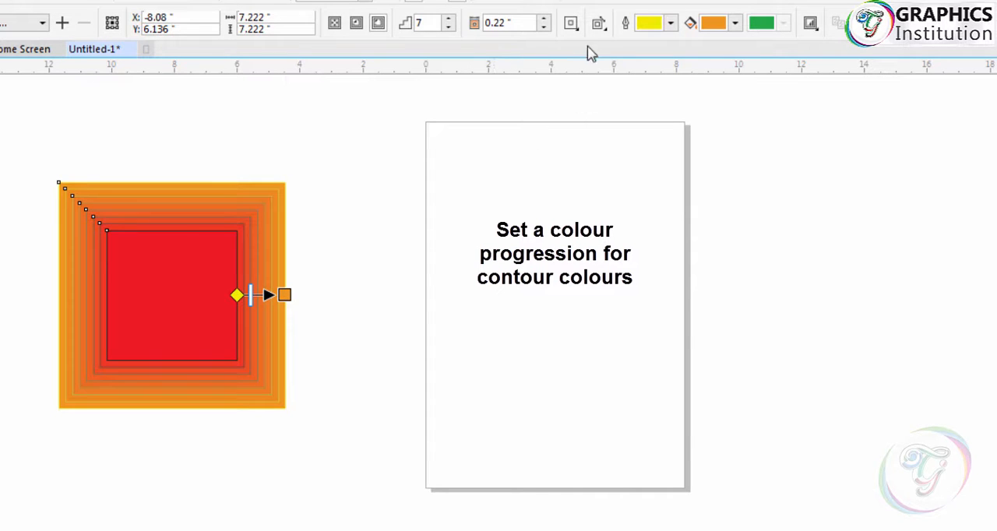
- Try the clockwise and counterclockwise contour color progressions and return the contour to linear colors
{"action": "left_click", "coordinate": [599, 23]}
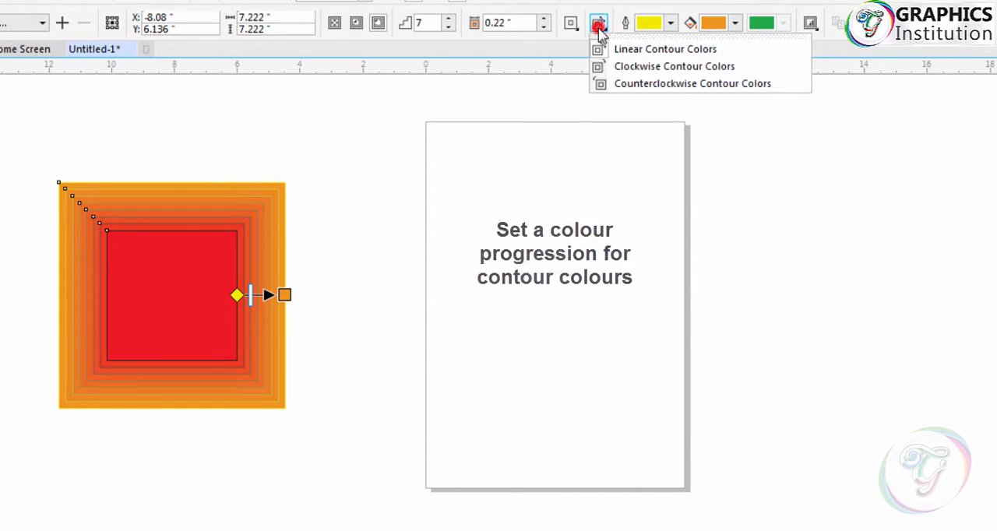
{"action": "left_click", "coordinate": [756, 72]}
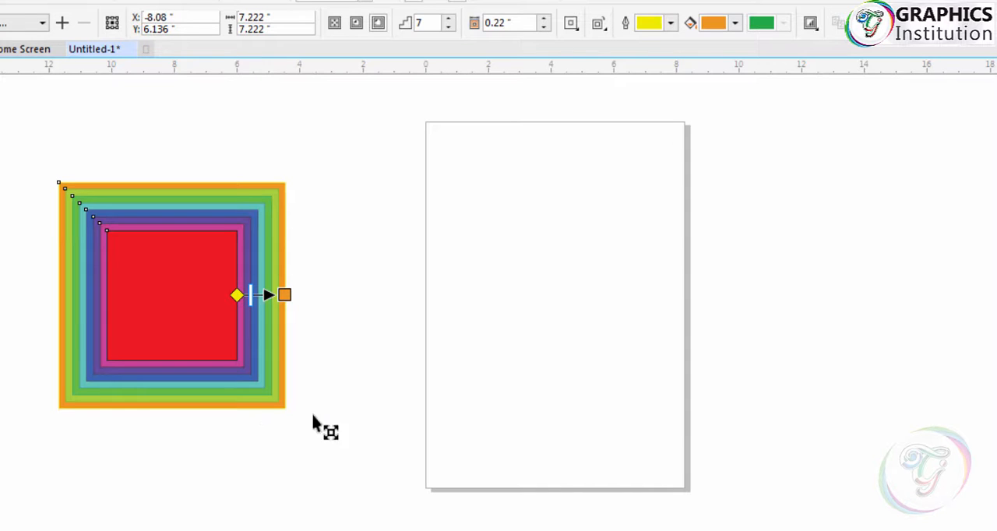
{"action": "left_click", "coordinate": [607, 22]}
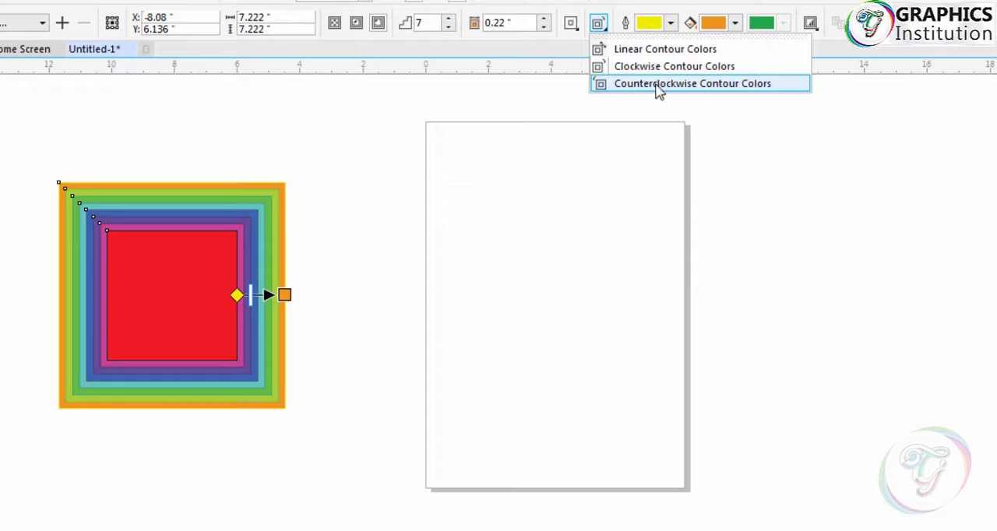
{"action": "left_click", "coordinate": [734, 92]}
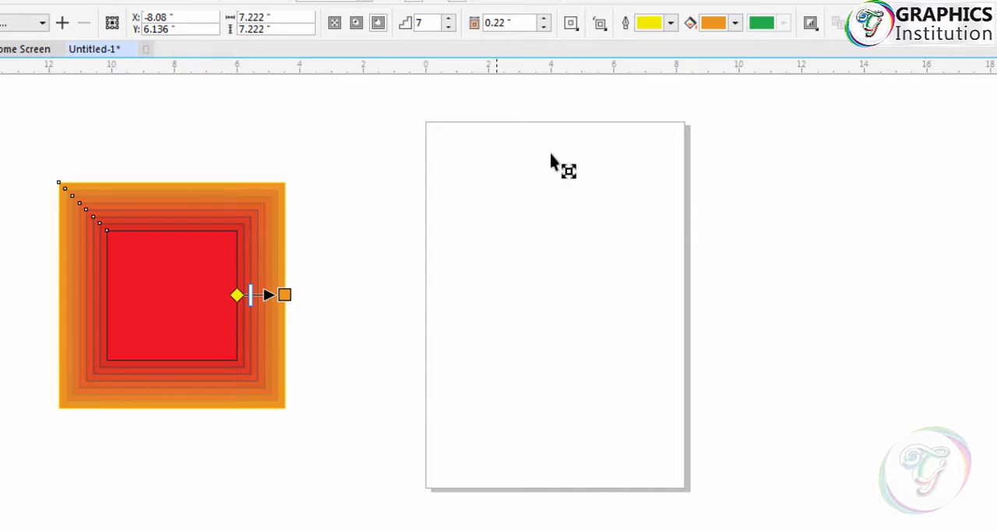
{"action": "left_click", "coordinate": [599, 24]}
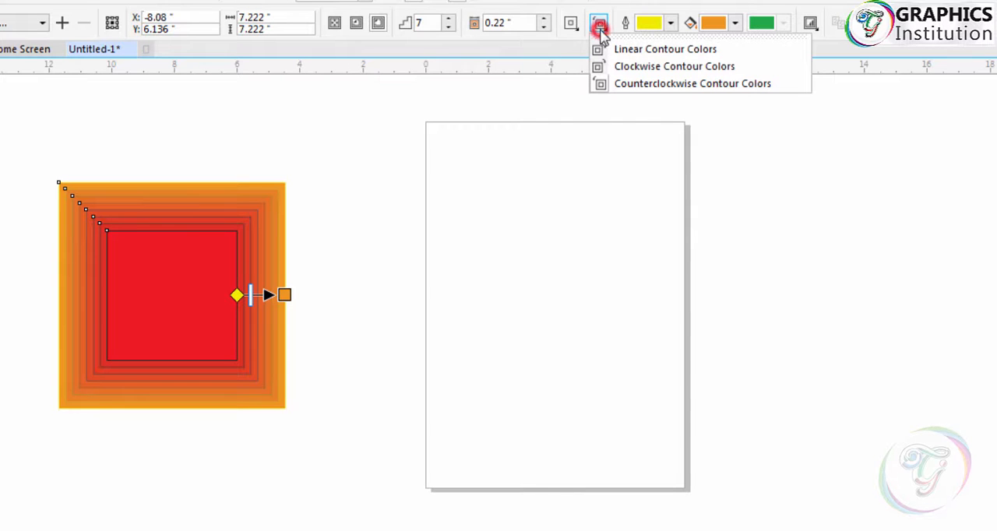
{"action": "left_click", "coordinate": [641, 51]}
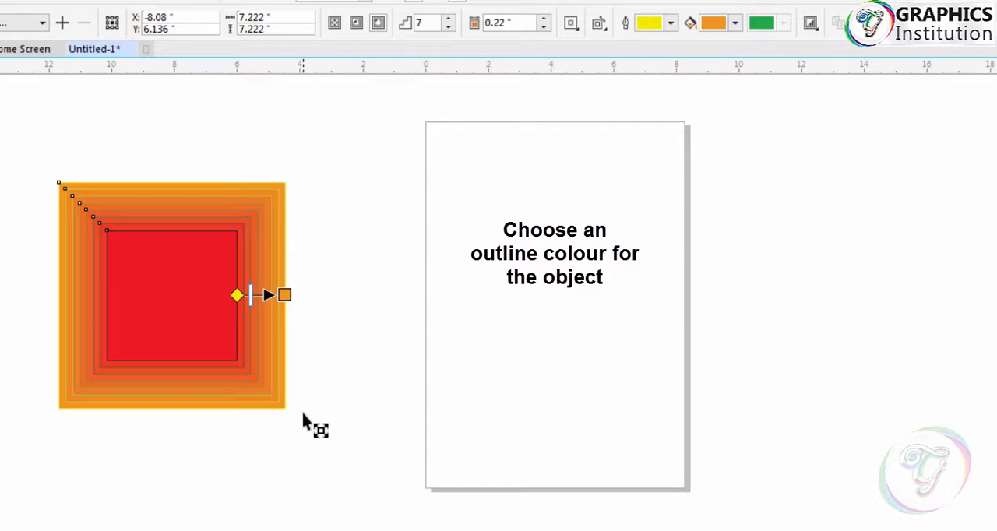
- Set the contour's outline color to black with CMYK values 75, 68, 65, 90
{"action": "left_click", "coordinate": [673, 24]}
{"action": "left_click_drag", "start_coordinate": [773, 199], "coordinate": [780, 152]}
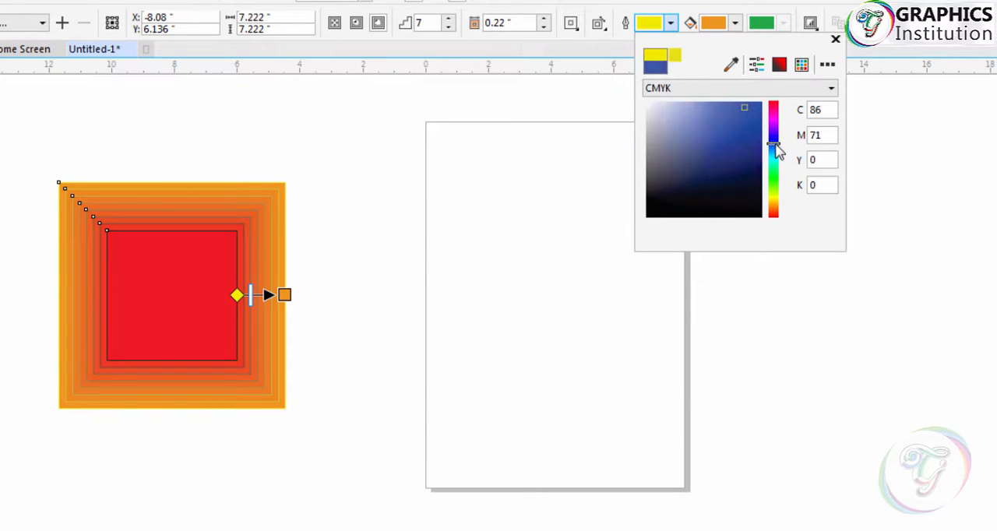
{"action": "left_click_drag", "start_coordinate": [749, 104], "coordinate": [732, 175]}
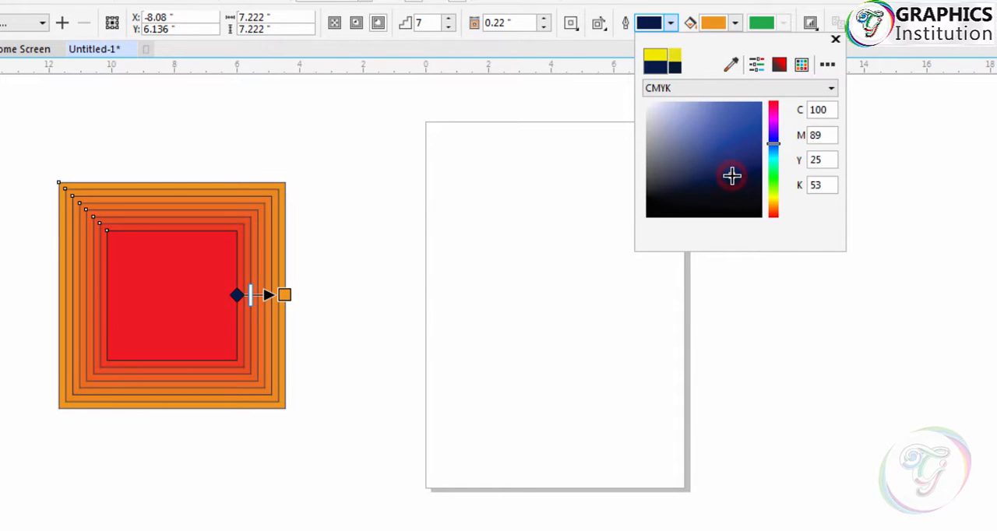
{"action": "left_click", "coordinate": [653, 208]}
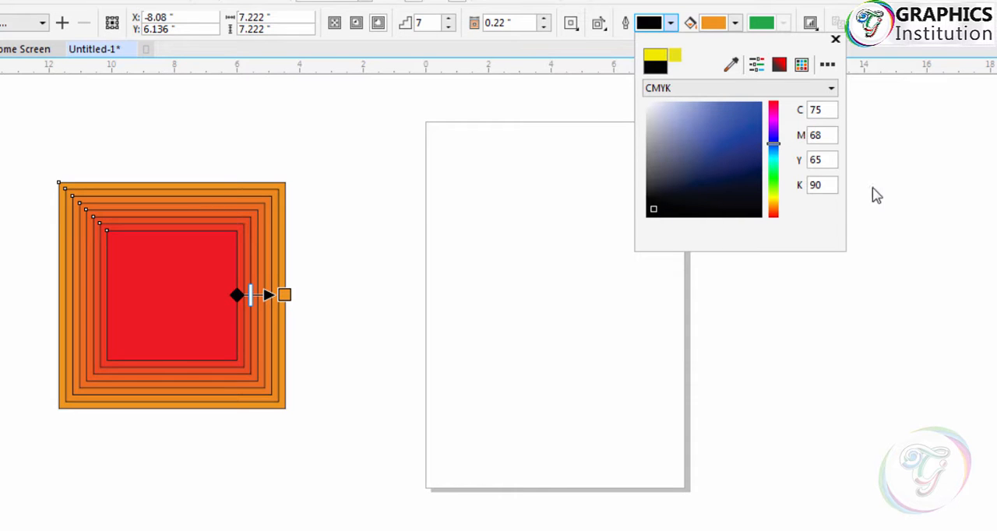
{"action": "left_click", "coordinate": [835, 39]}
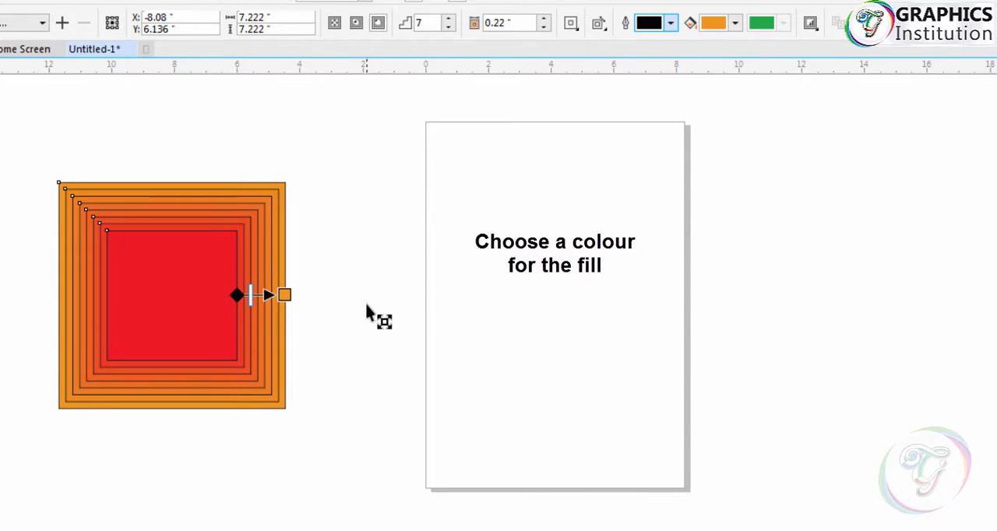
- Set the contour's fill color to green with CMYK values 64, 0, 100, 0
{"action": "left_click", "coordinate": [735, 23]}
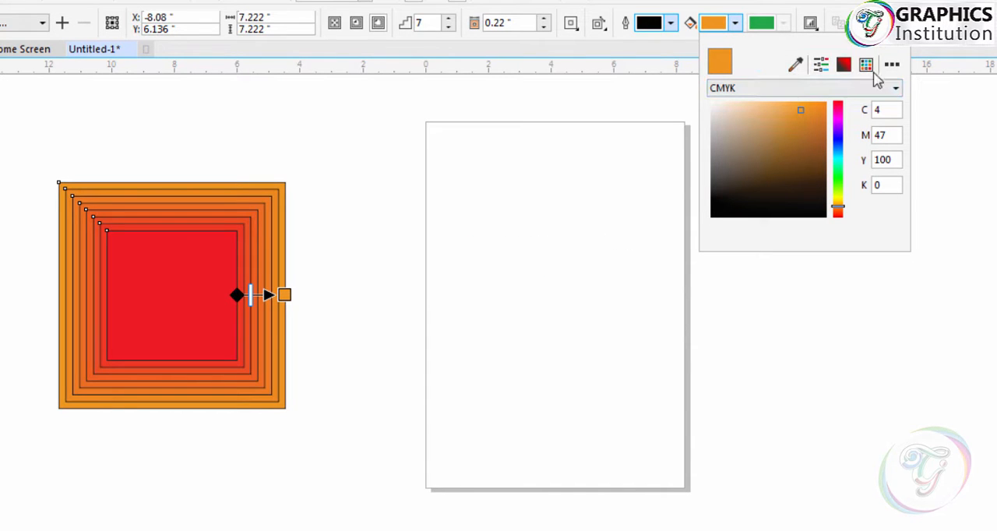
{"action": "left_click_drag", "start_coordinate": [838, 117], "coordinate": [838, 137]}
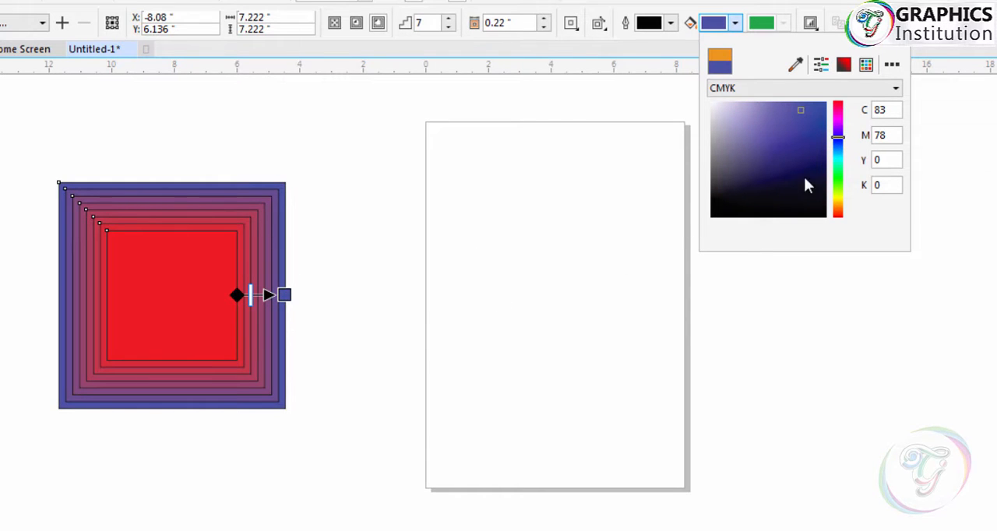
{"action": "left_click_drag", "start_coordinate": [838, 145], "coordinate": [837, 176]}
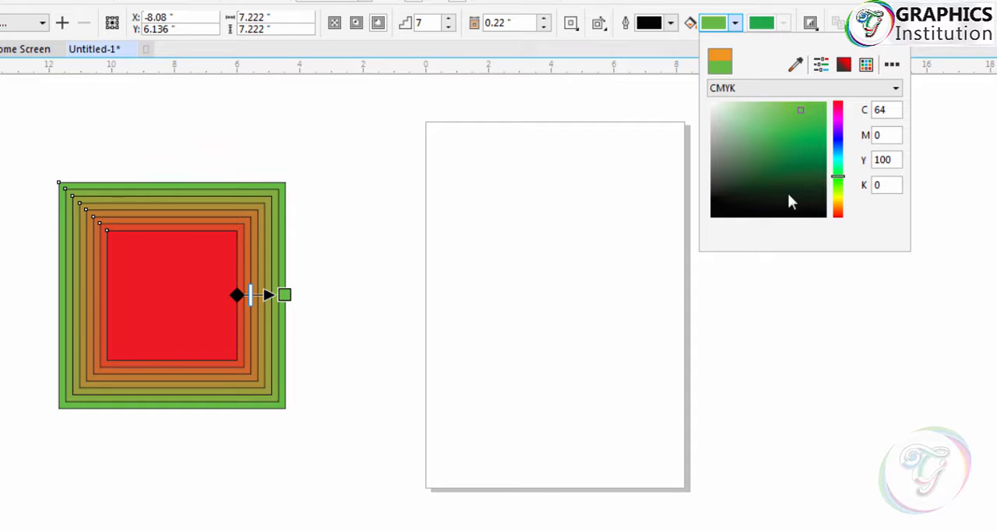
{"action": "left_click", "coordinate": [903, 45]}
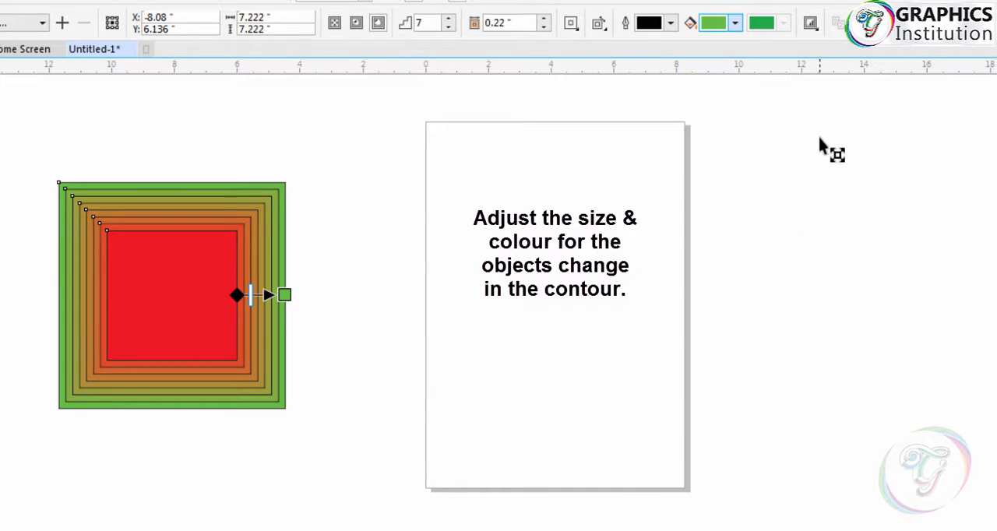
- Try higher and lower linked object and color acceleration on the contour and return both to the midpoint
{"action": "left_click", "coordinate": [812, 24]}
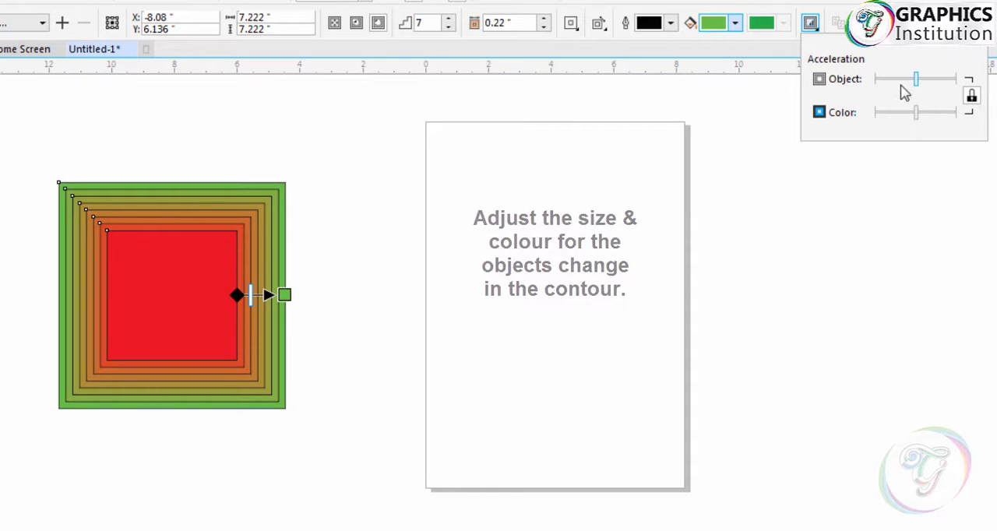
{"action": "left_click_drag", "start_coordinate": [916, 80], "coordinate": [946, 97]}
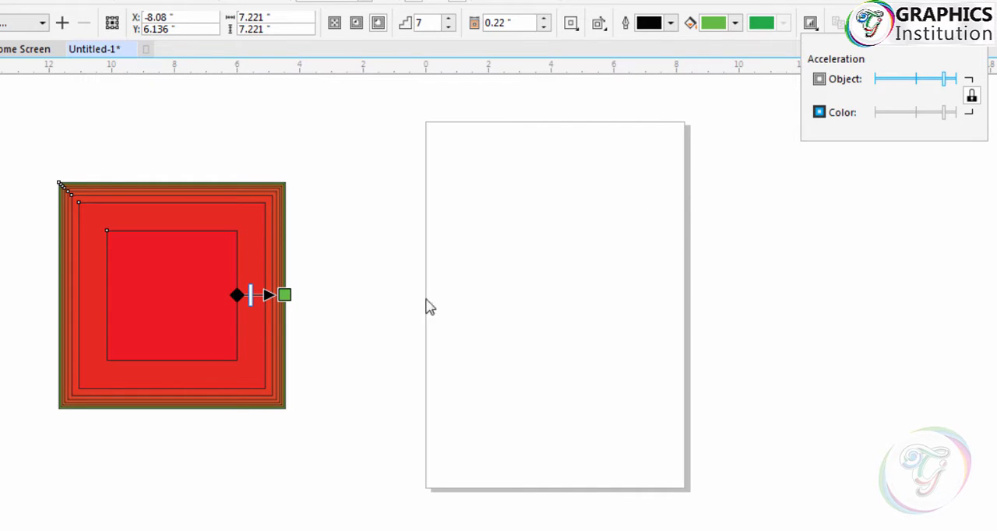
{"action": "left_click_drag", "start_coordinate": [945, 80], "coordinate": [893, 83]}
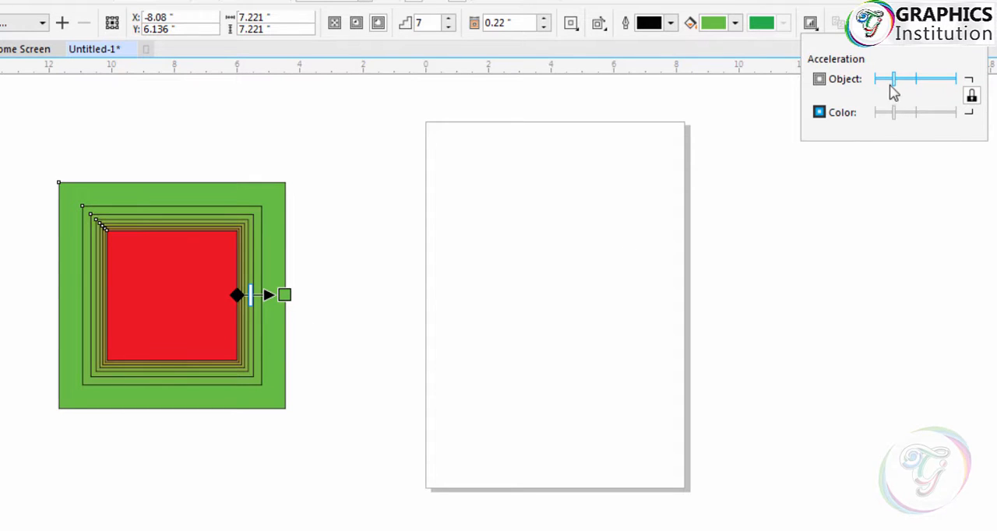
{"action": "left_click_drag", "start_coordinate": [895, 83], "coordinate": [917, 95]}
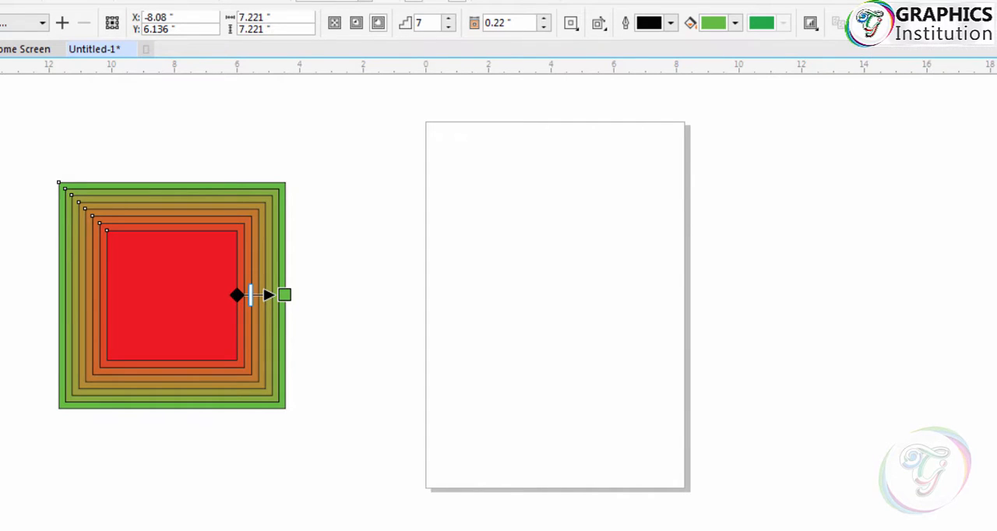
- Clear the contour from the red square, switch to the Pick tool and deselect the square
{"action": "left_click", "coordinate": [861, 23]}
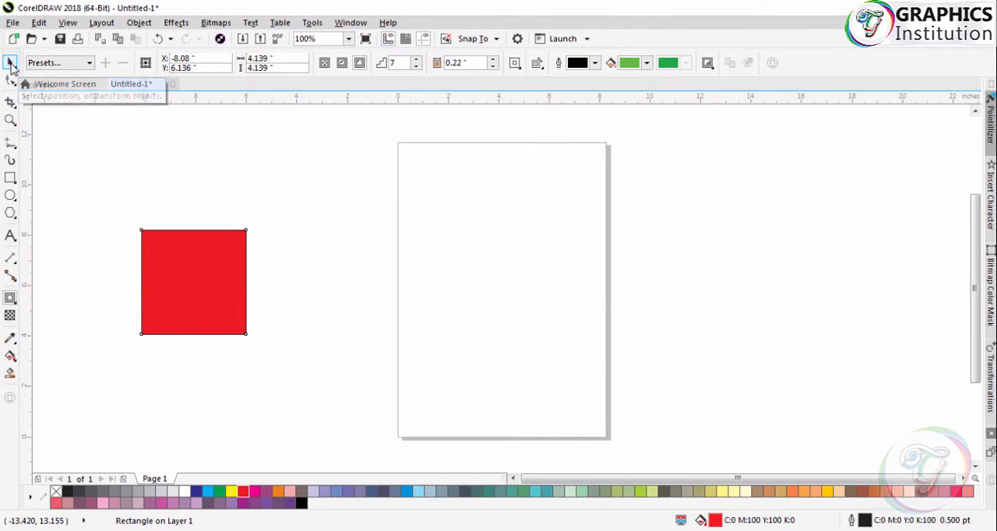
{"action": "left_click", "coordinate": [10, 64]}
{"action": "left_click", "coordinate": [739, 352]}
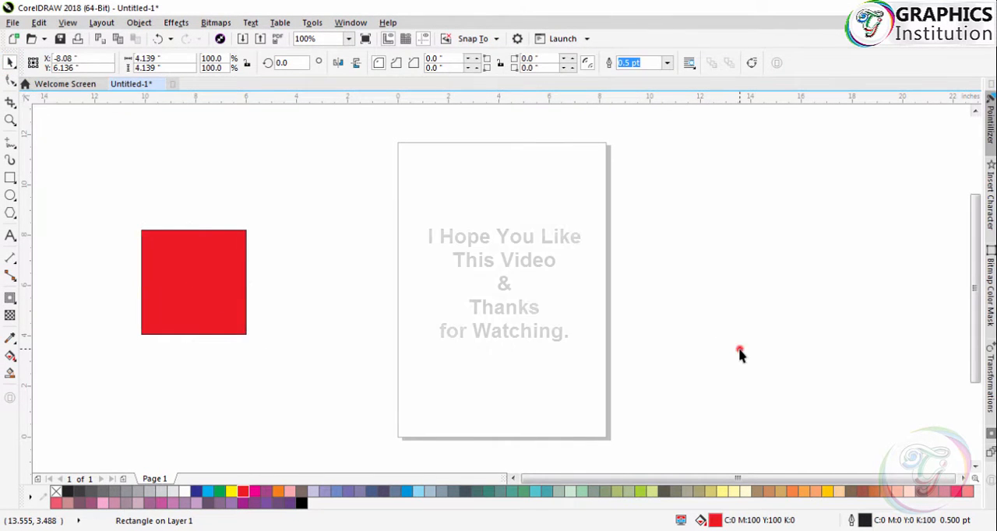